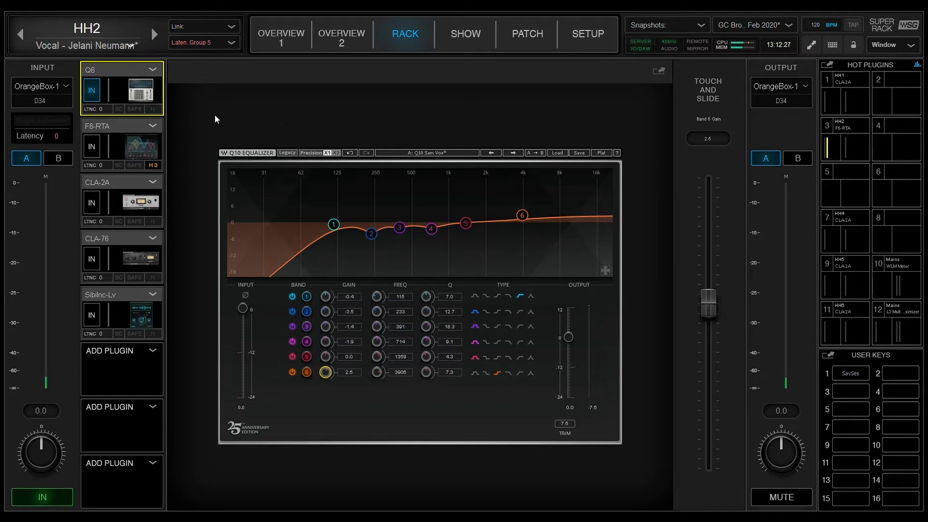
Switch between the Q6 and F6-RTA plugins and shift F6 band 3 down to about 237 Hz
click(112, 124)
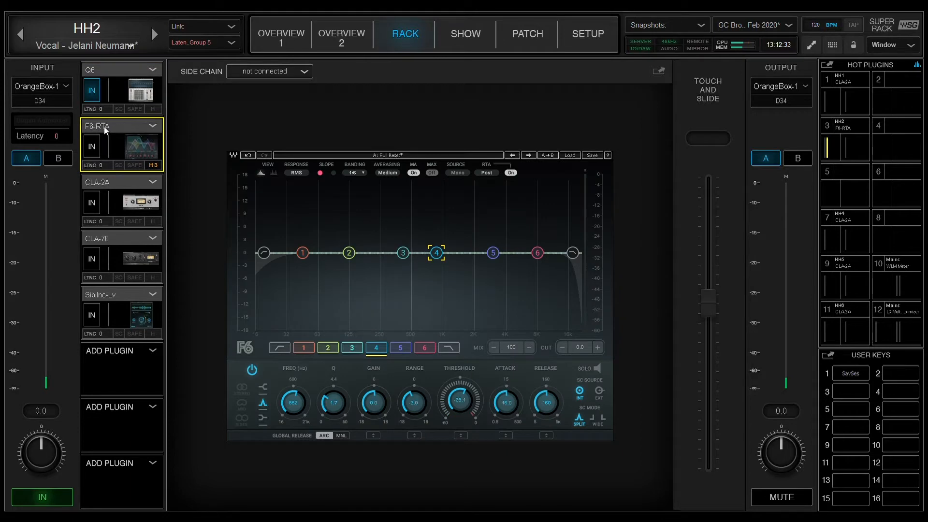
click(110, 69)
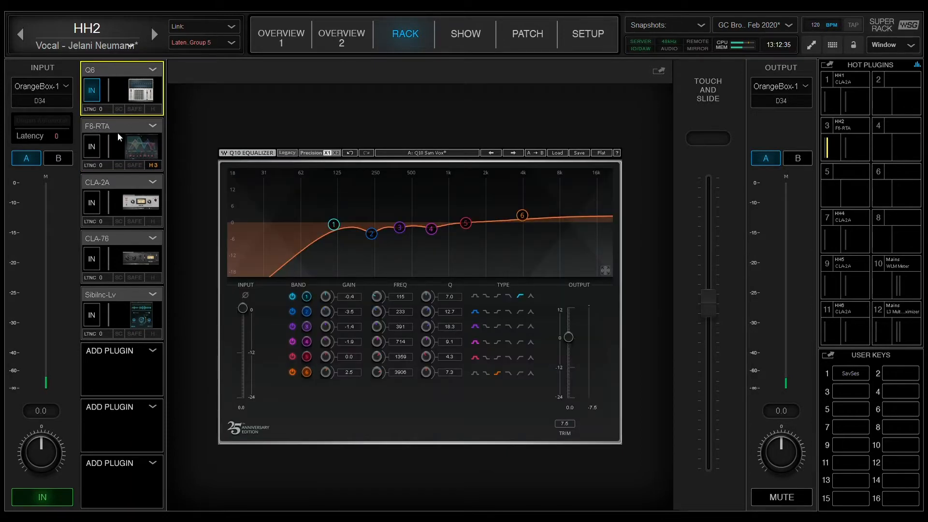
click(120, 130)
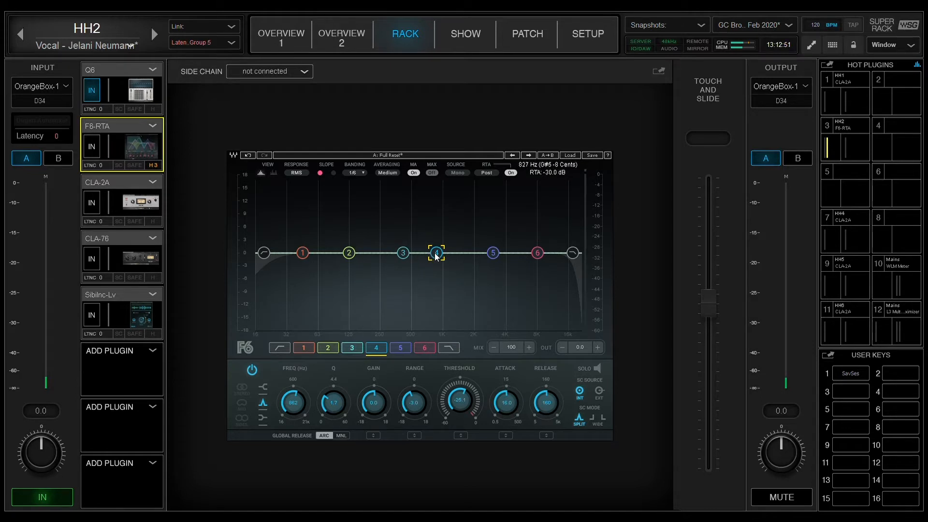
drag(403, 252, 388, 253)
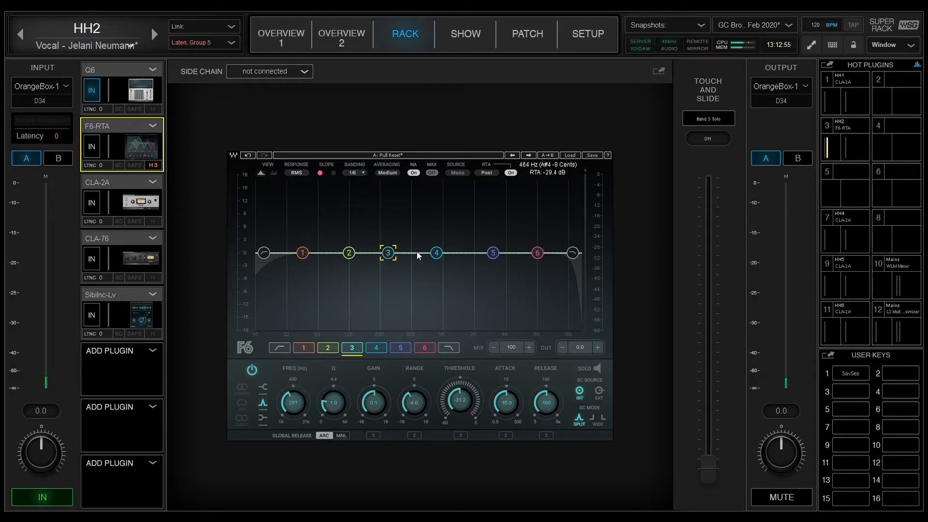
Switch back and forth between the Q6 EQ and F6-RTA windows to compare their curves
click(110, 70)
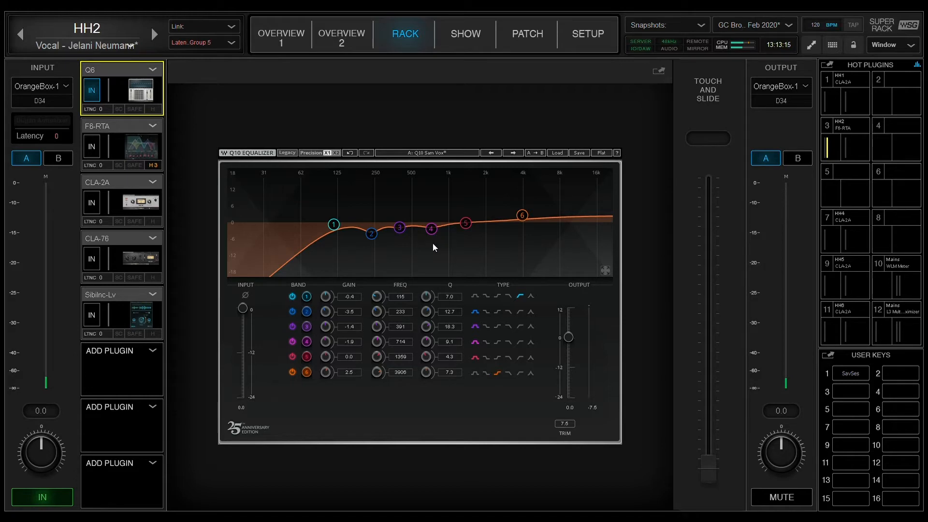
click(129, 125)
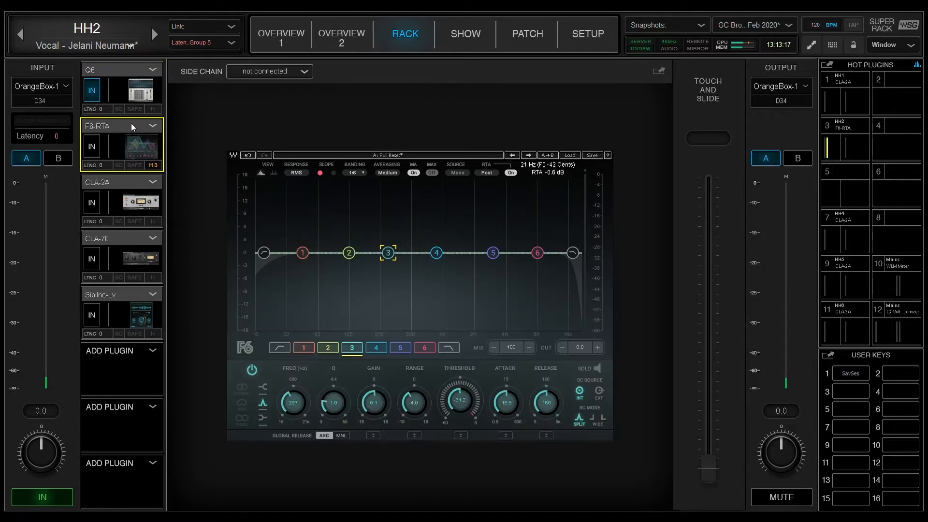
click(119, 73)
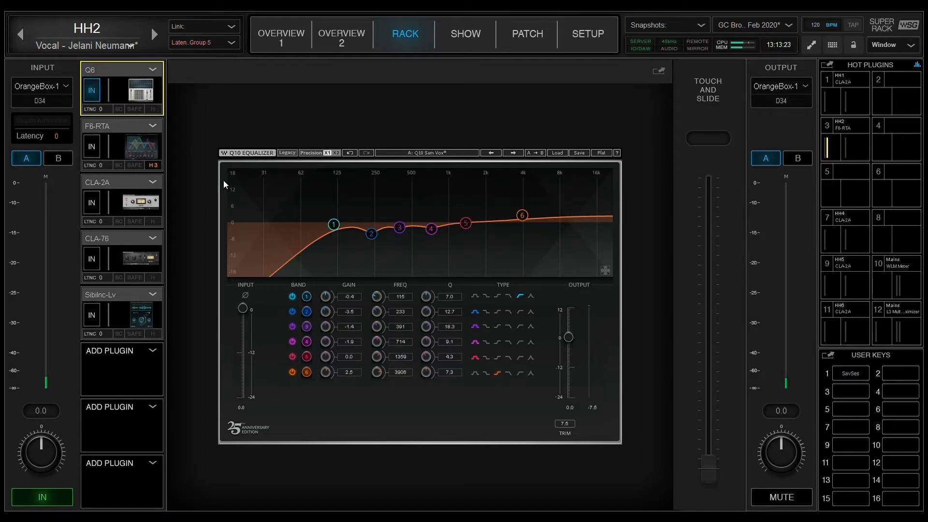
click(112, 135)
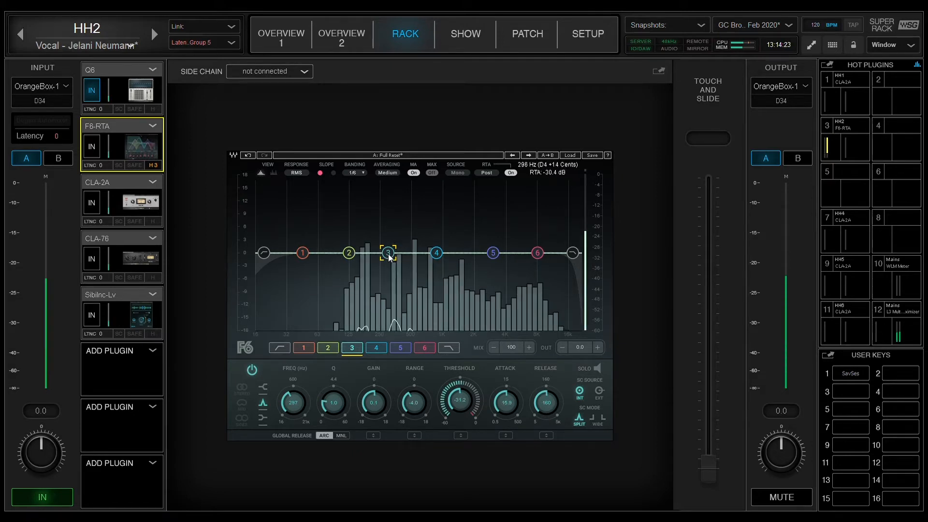
Set RTA averaging to Slow and sweep a boosted band 3 to hunt resonances, leaving it flat near 501 Hz
click(388, 174)
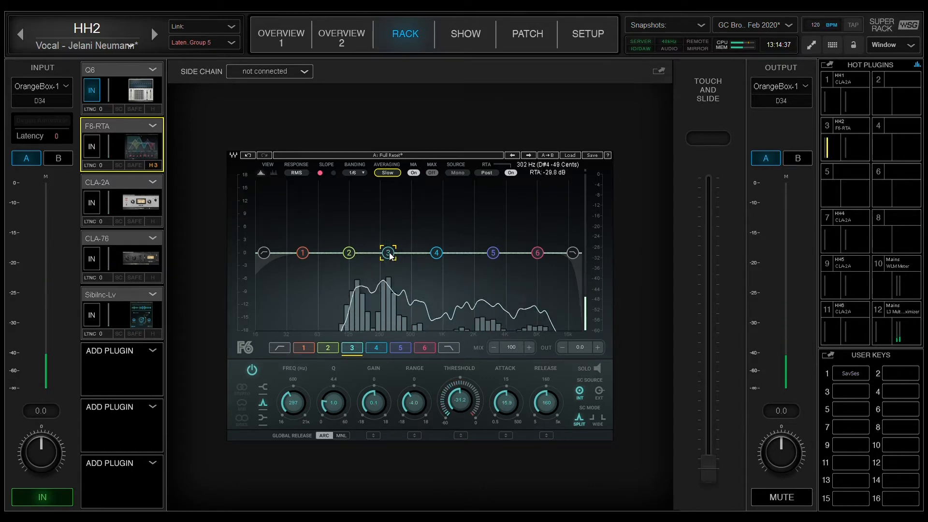
drag(390, 255, 397, 235)
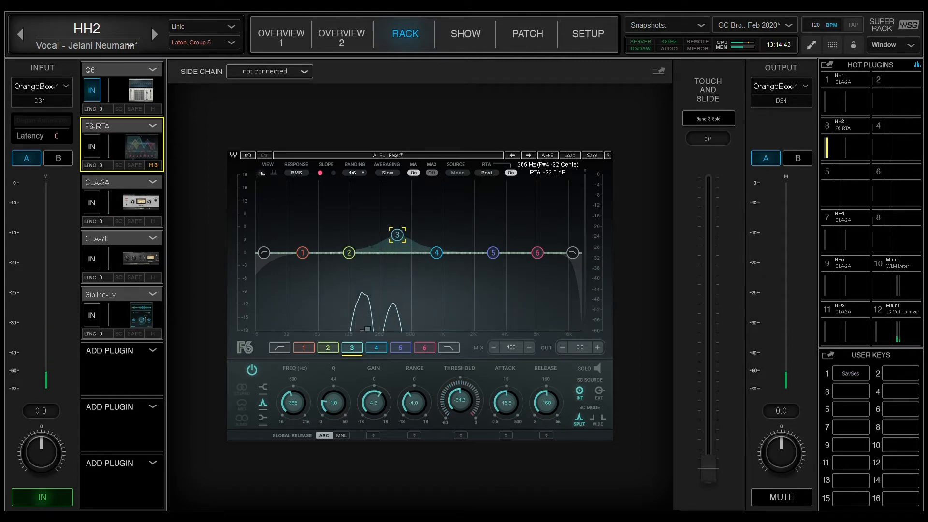
click(92, 146)
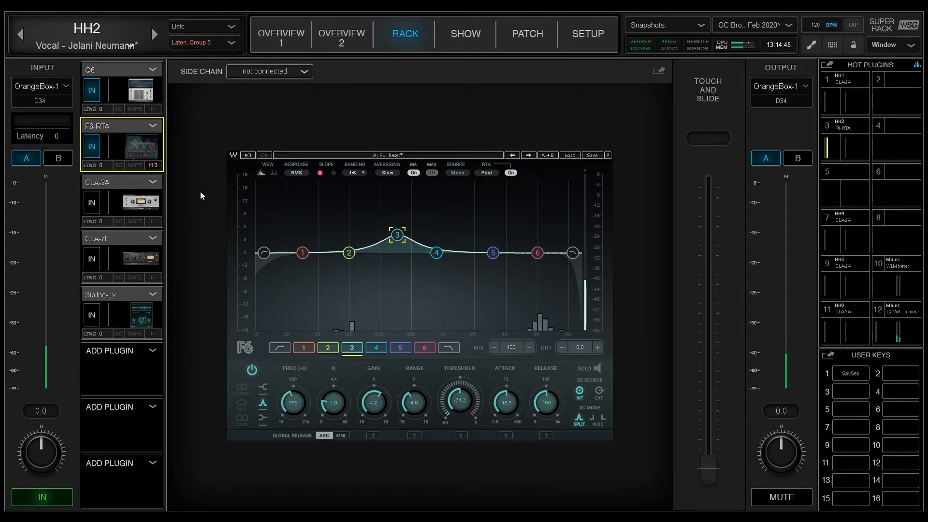
drag(398, 234, 412, 252)
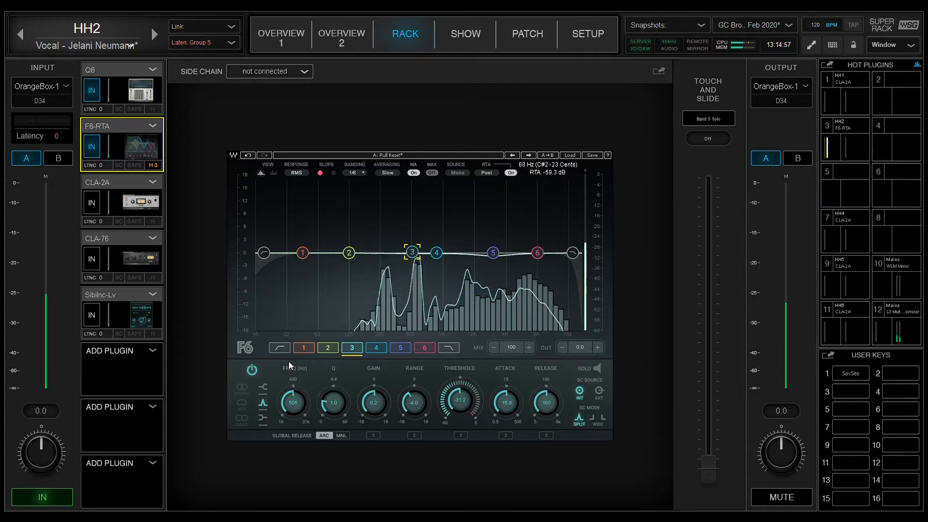
Switch band 3 off, nudge it to about 477 Hz and set its threshold to about -30 dB
click(252, 371)
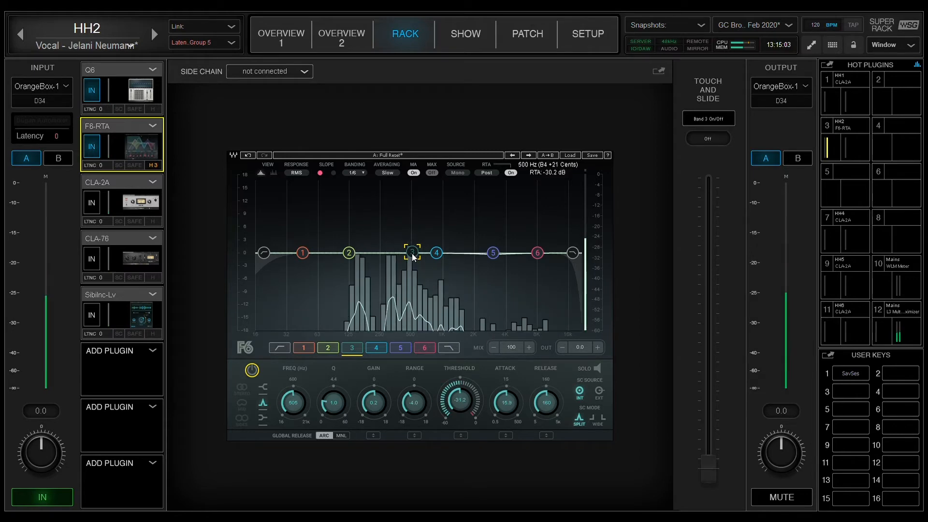
drag(412, 256, 409, 255)
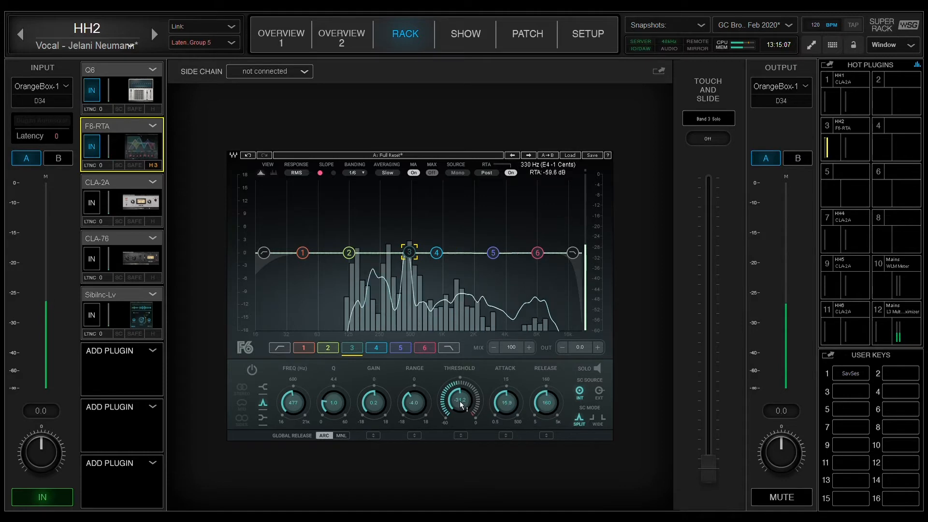
drag(460, 403, 460, 387)
Select band 5 and adjust its threshold, then reselect band 3 and switch it back on
click(436, 252)
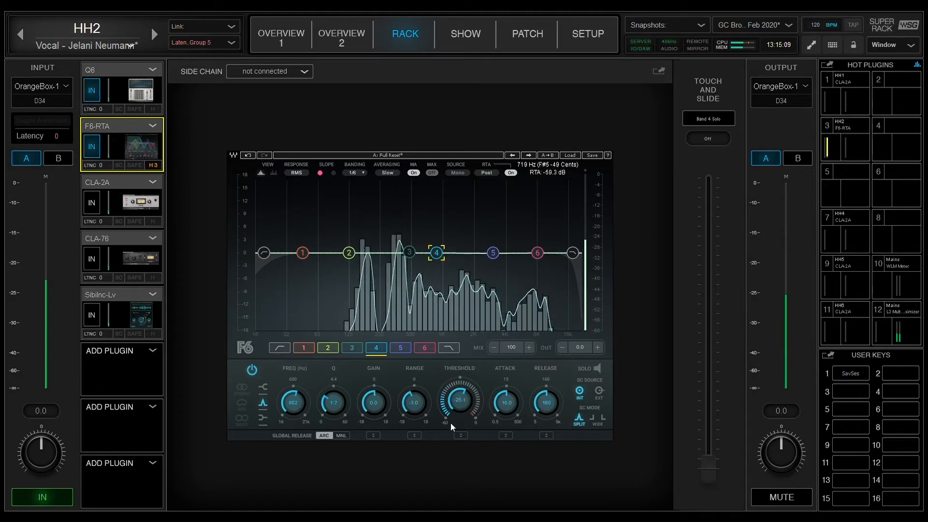
click(493, 253)
mouse_move(460, 401)
mouse_down()
mouse_move(460, 385)
mouse_move(465, 396)
mouse_up()
click(409, 252)
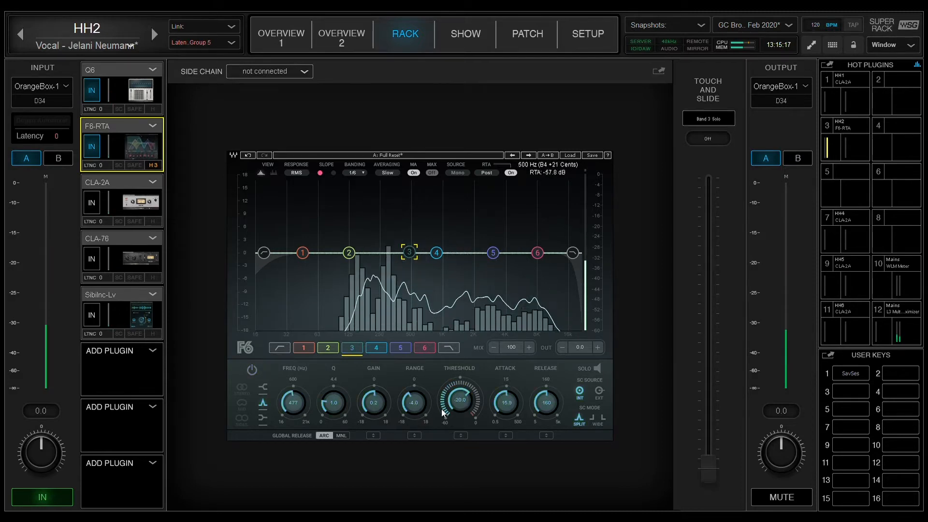
click(252, 370)
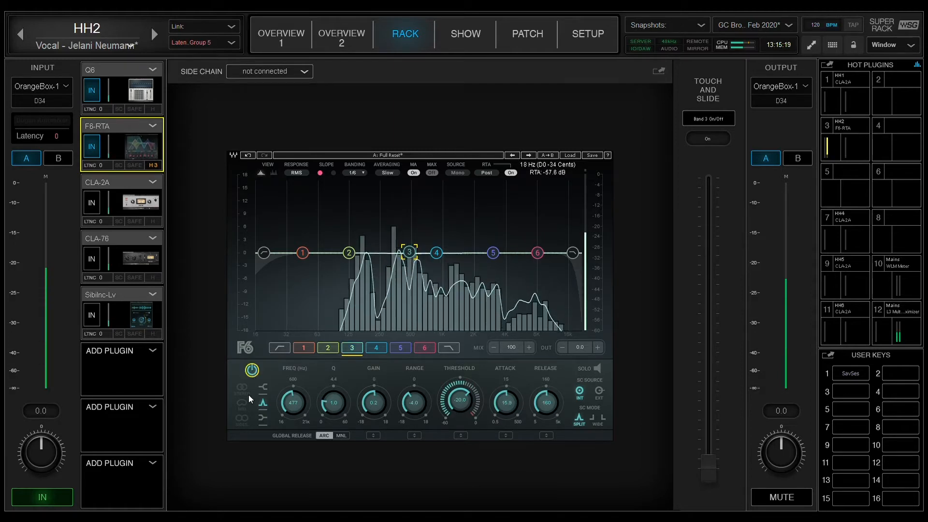
Sweep band 3 with an approximately 12 dB boost near 470 Hz, then set its gain back to 0 dB
drag(412, 258, 411, 207)
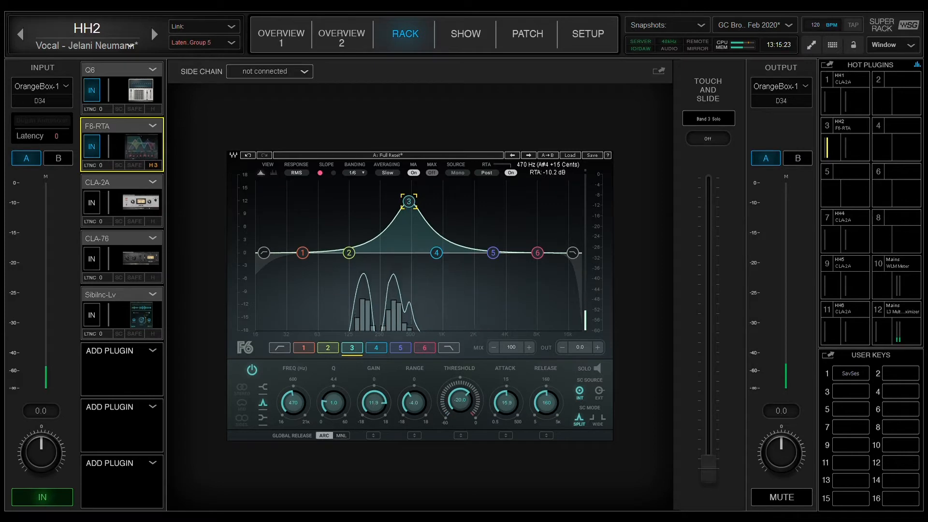
drag(409, 201, 408, 202)
drag(375, 404, 375, 433)
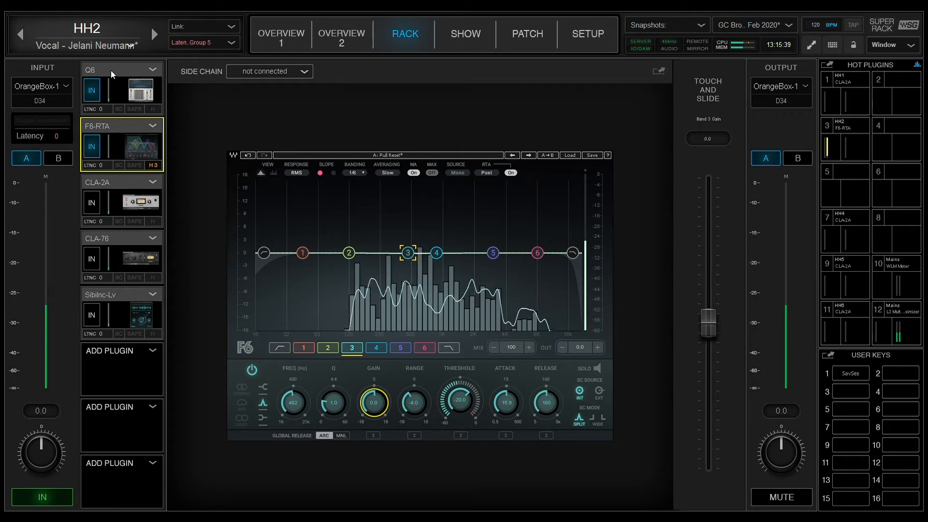
Lower band 3's threshold to about -22.7 dB and raise its attack to about 16.2 ms
drag(460, 400, 460, 394)
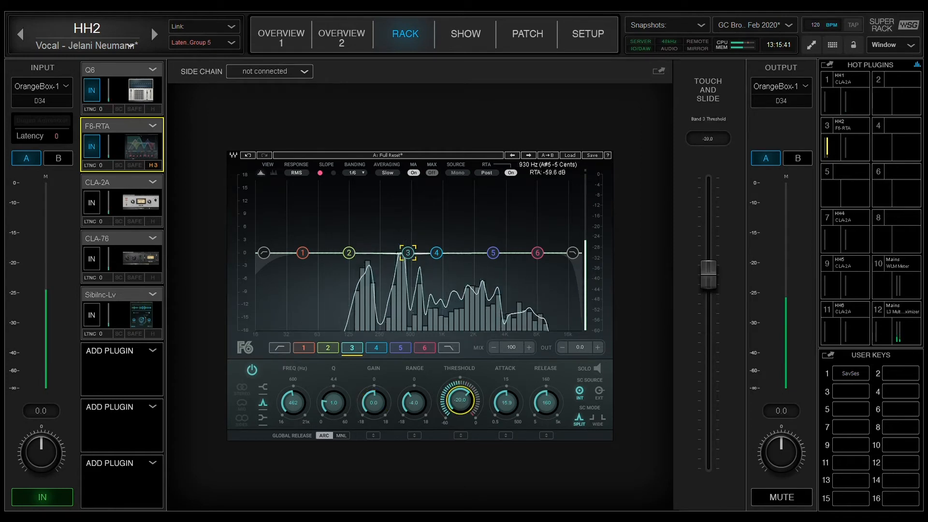
mouse_move(460, 394)
mouse_down()
mouse_move(460, 417)
mouse_move(461, 401)
mouse_up()
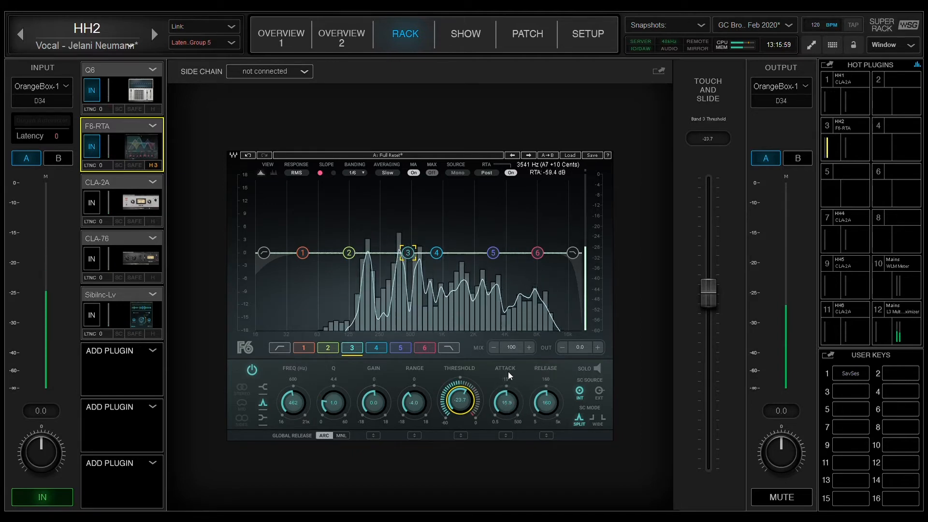
drag(506, 402, 506, 407)
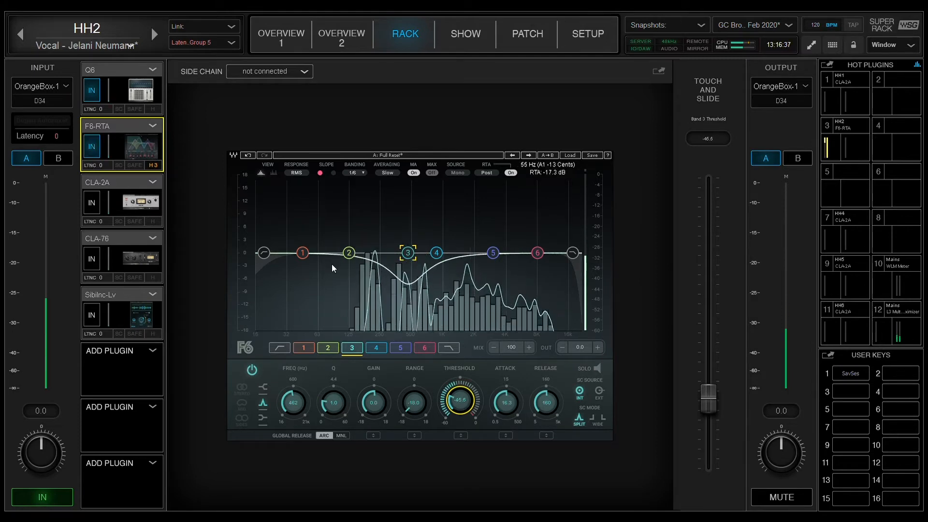
Fine-tune band 3's dynamics, setting its threshold to about -30.1 dB and its range to -5.0 dB
drag(454, 400, 454, 381)
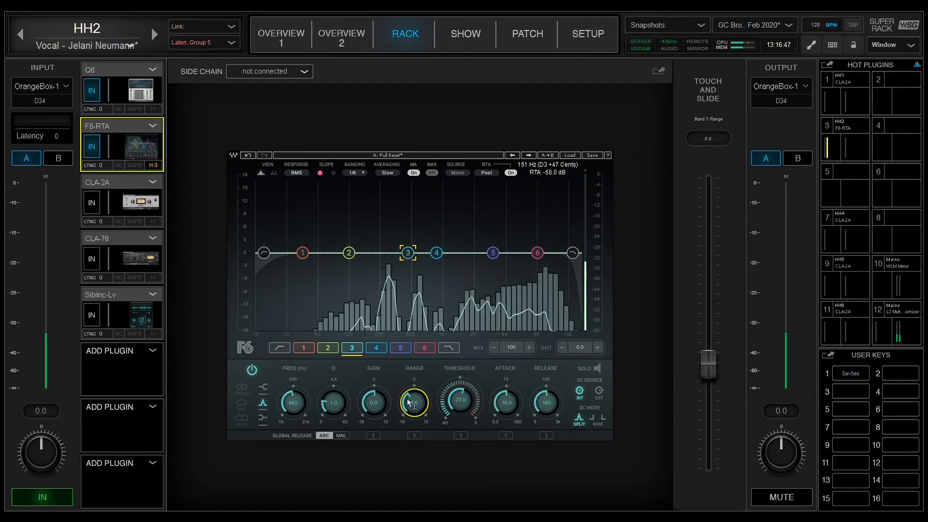
drag(414, 403, 415, 405)
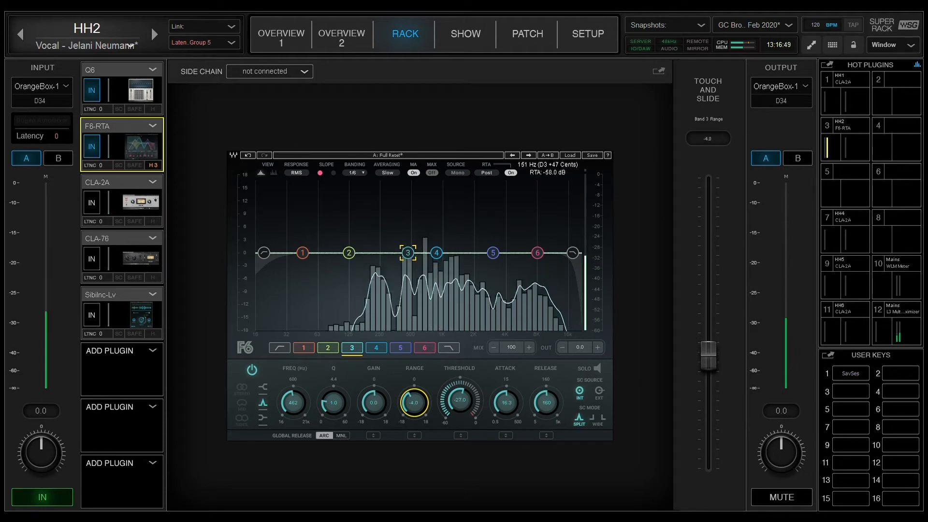
click(460, 400)
drag(460, 400, 460, 400)
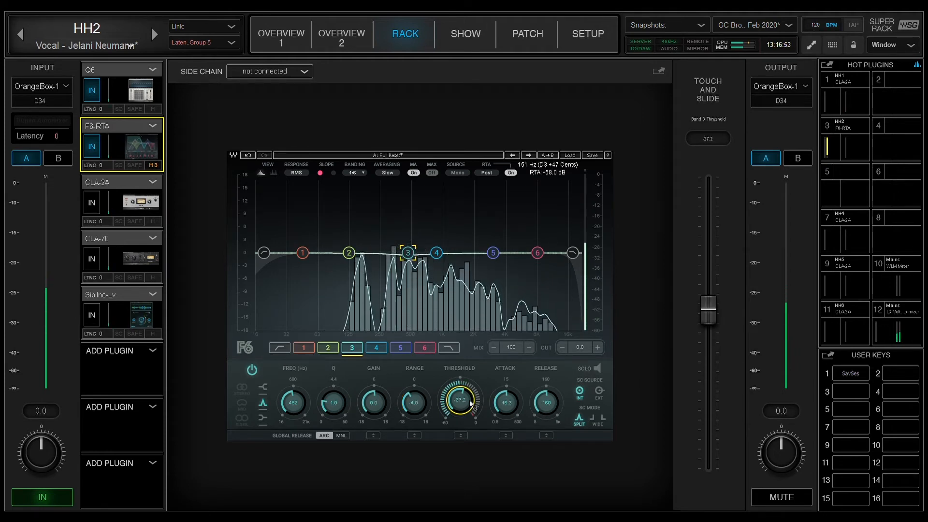
drag(463, 402, 463, 411)
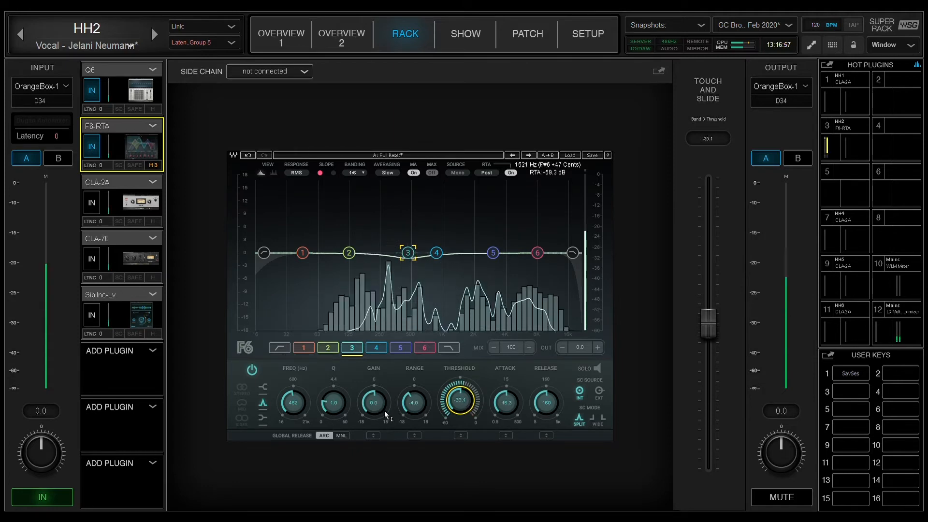
drag(413, 402, 413, 408)
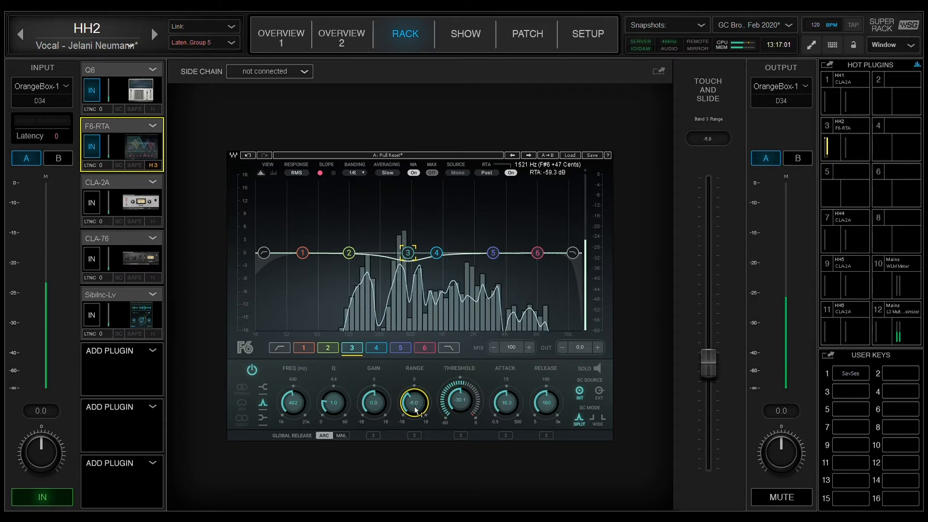
click(476, 384)
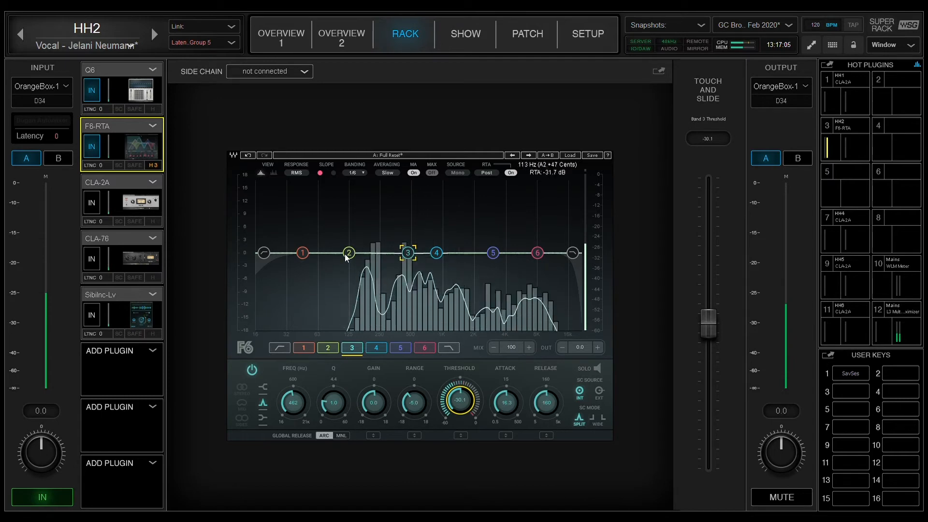
Lift band 2 to about 1.9 dB near 160 Hz and widen it to a Q of 0.7
mouse_move(354, 256)
mouse_down()
mouse_move(373, 256)
mouse_move(364, 253)
mouse_move(366, 215)
mouse_move(358, 252)
mouse_move(361, 244)
mouse_up()
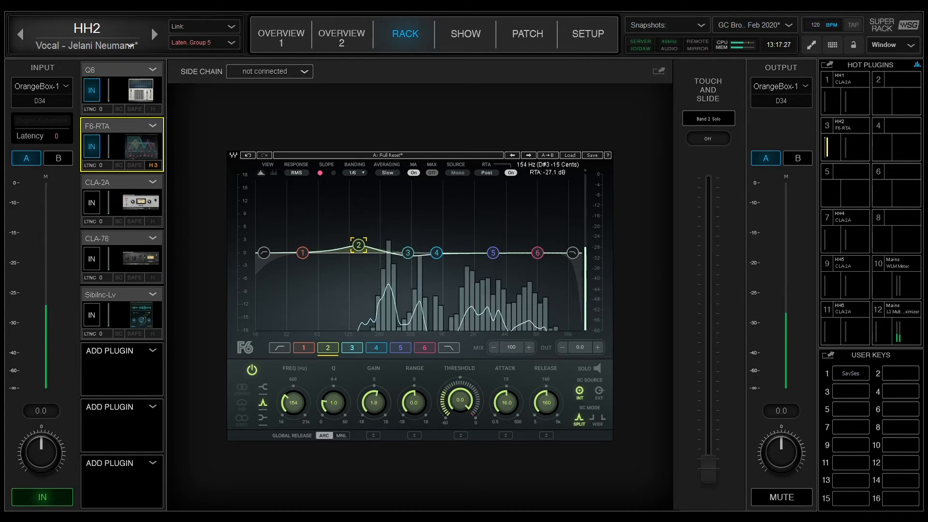
drag(359, 245, 365, 247)
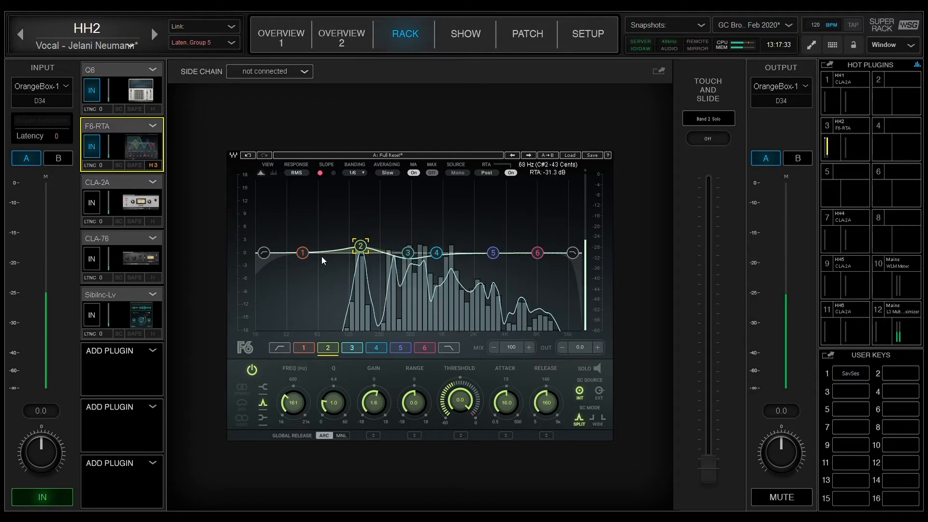
drag(360, 245, 360, 244)
drag(334, 403, 333, 405)
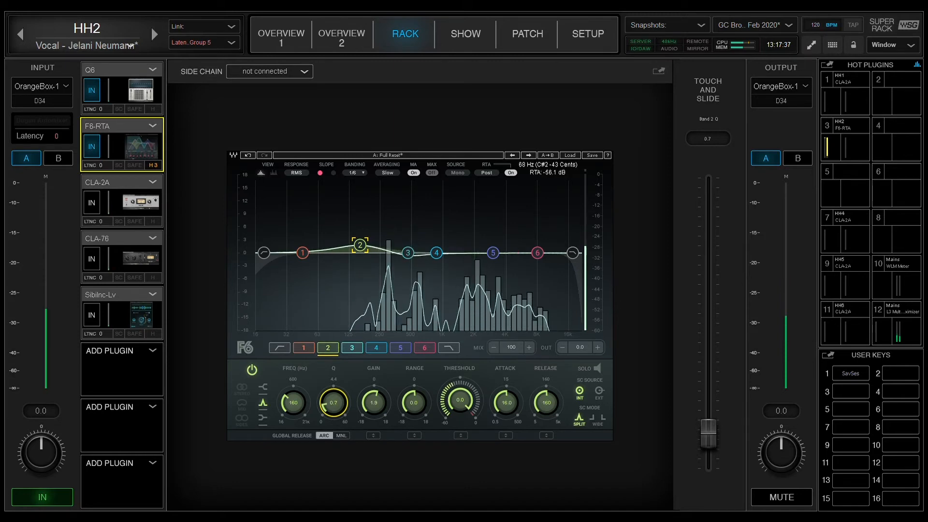
Set band 2's range to -4.4 dB, its gain to about 1.2 dB and its threshold to about -25.6 dB
drag(463, 384, 413, 409)
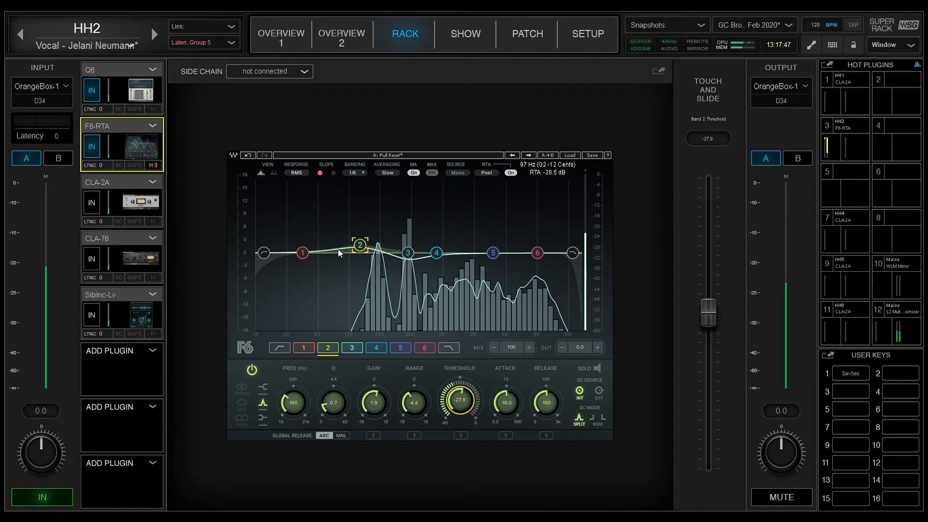
drag(361, 246, 361, 246)
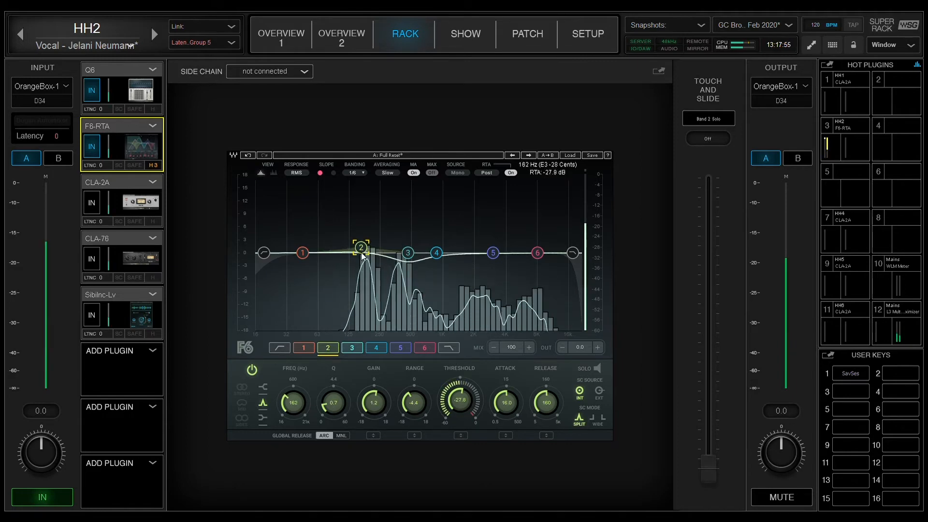
drag(460, 411, 475, 407)
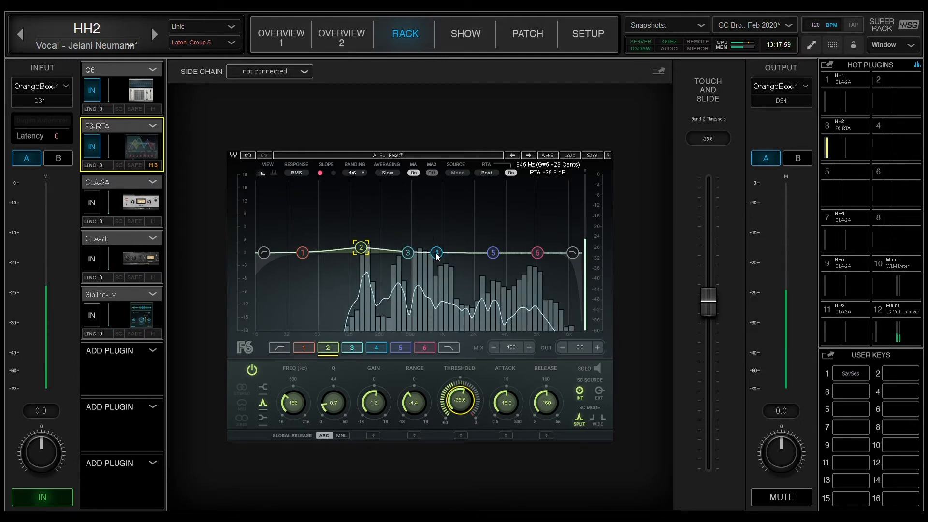
Sweep a boosted band 4 to find the resonance near 1.7 kHz, then return its gain to 0 dB
drag(437, 253, 464, 196)
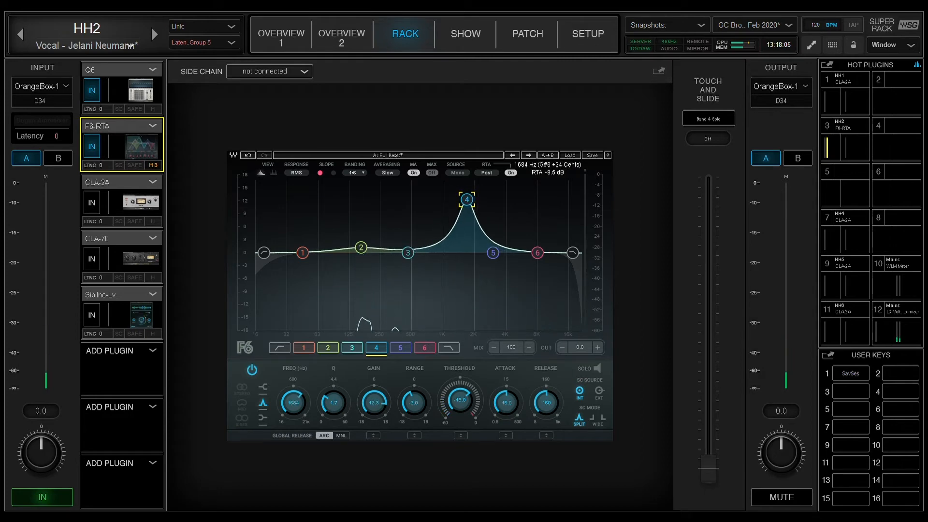
mouse_move(468, 199)
mouse_down()
mouse_move(486, 200)
mouse_move(467, 201)
mouse_up()
drag(374, 402, 374, 441)
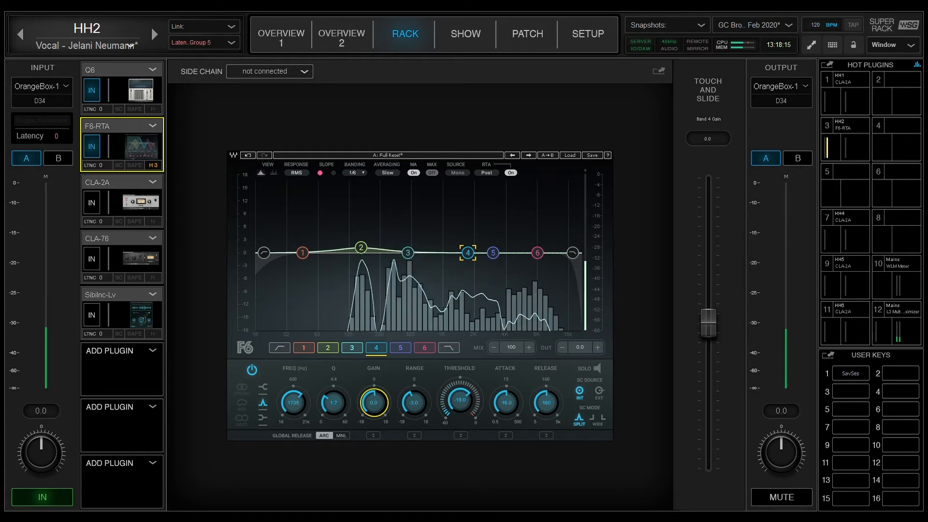
Set band 4's threshold to about -32.2 dB and its range to -4.0 dB
mouse_move(459, 400)
mouse_down()
mouse_move(460, 421)
mouse_move(416, 410)
mouse_move(461, 402)
mouse_move(458, 408)
mouse_up()
click(414, 406)
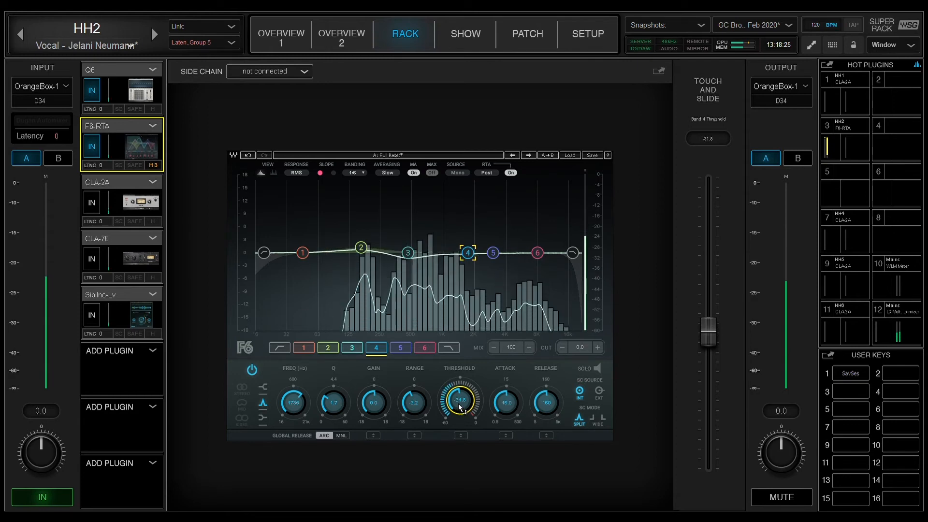
drag(416, 403, 459, 404)
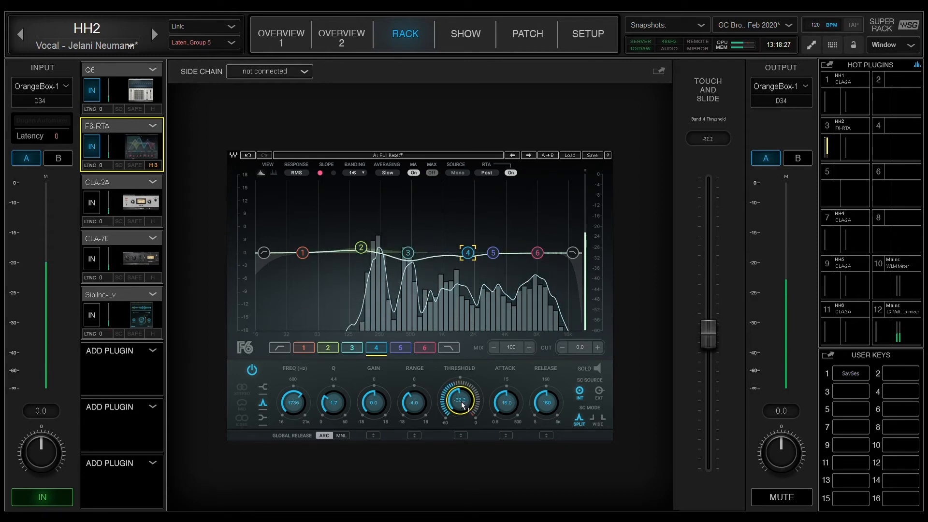
Narrow band 4 to a Q of 1.0 and move it up to about 2189 Hz
drag(340, 405, 339, 411)
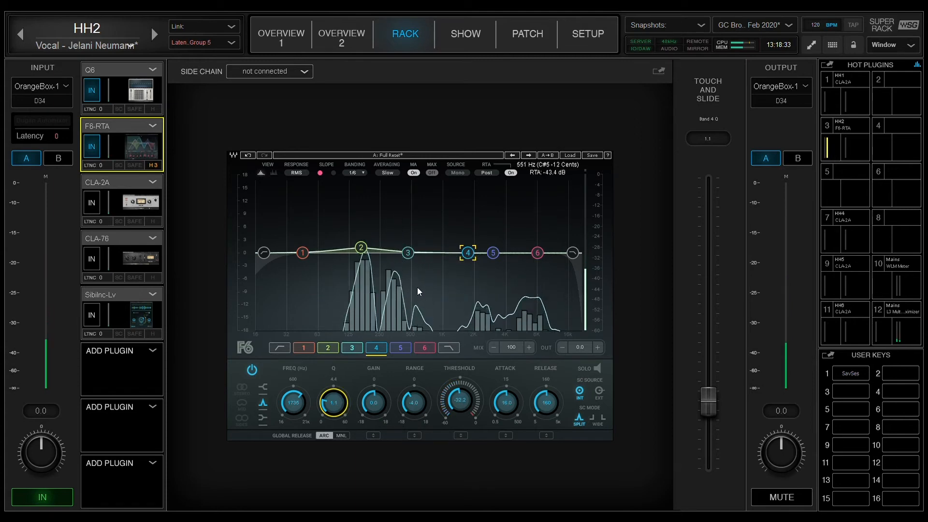
drag(340, 410, 340, 413)
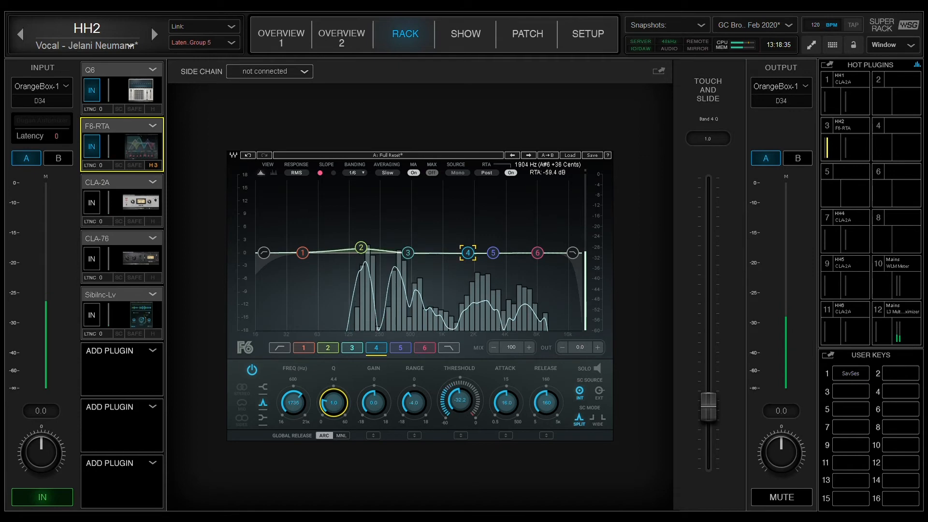
drag(468, 252, 479, 253)
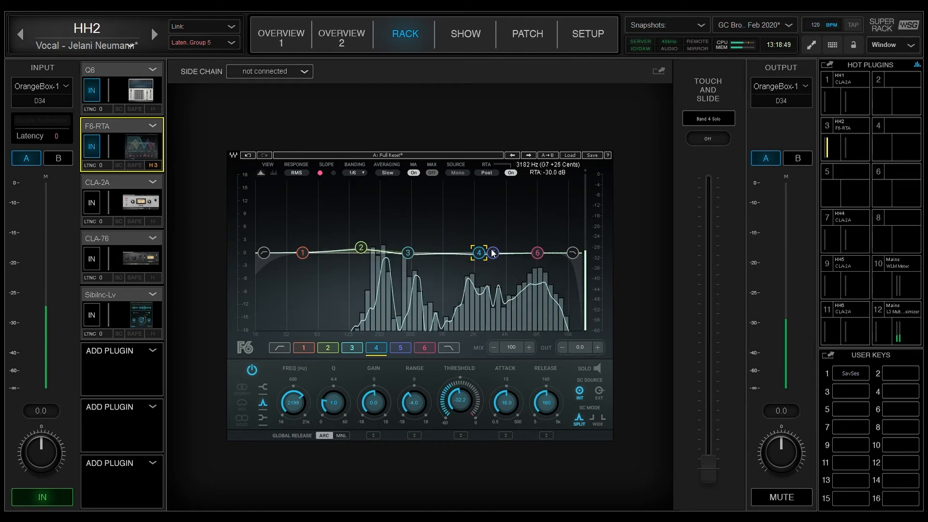
Move band 5 to about 4204 Hz and set its gain to 0 dB
drag(494, 252, 508, 253)
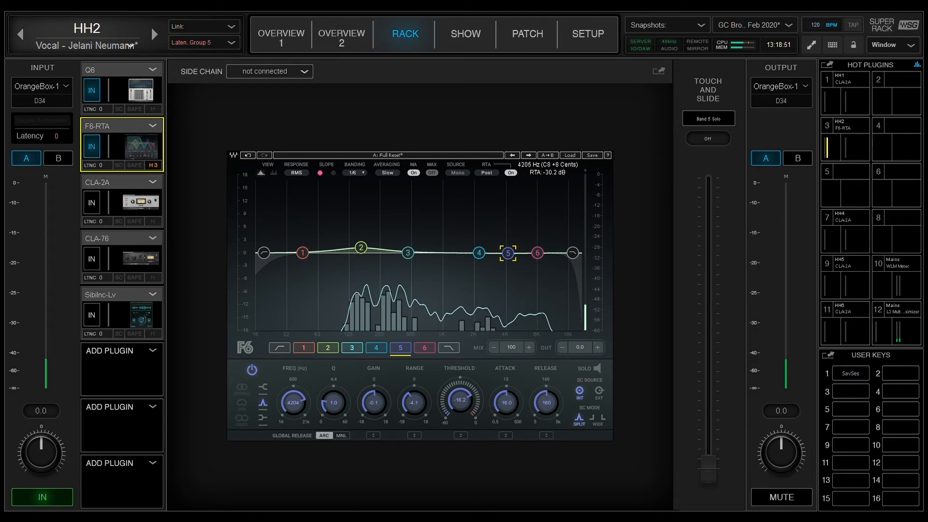
click(367, 397)
text(0)
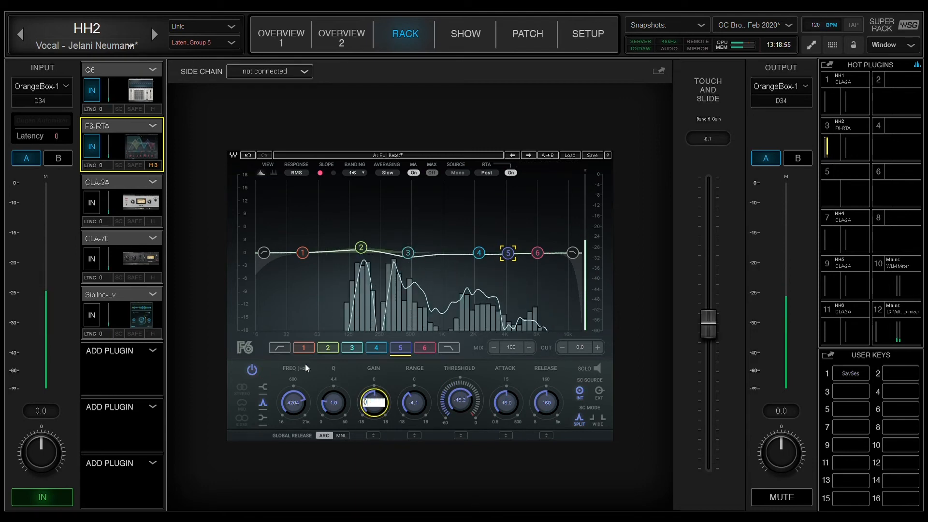
key(Return)
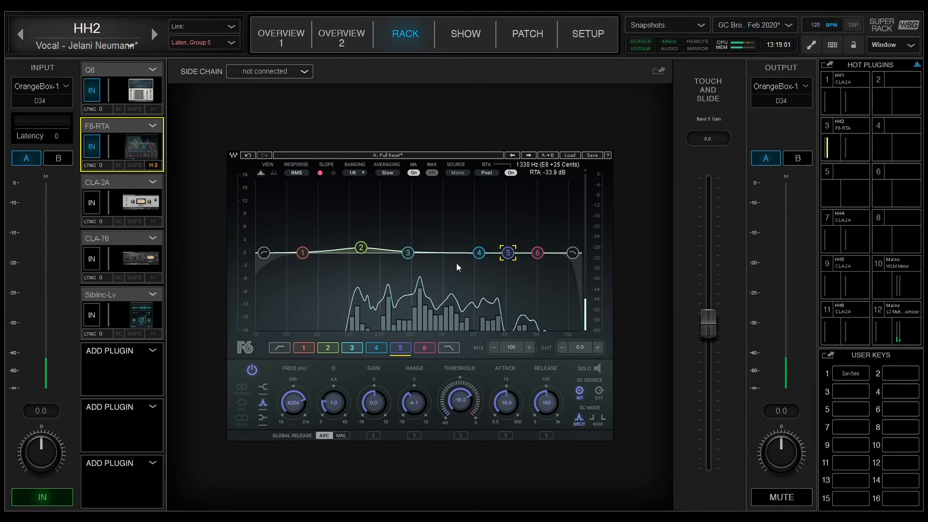
Compare the F6-RTA bands with the Q6 EQ by switching between the two plugin windows
click(91, 147)
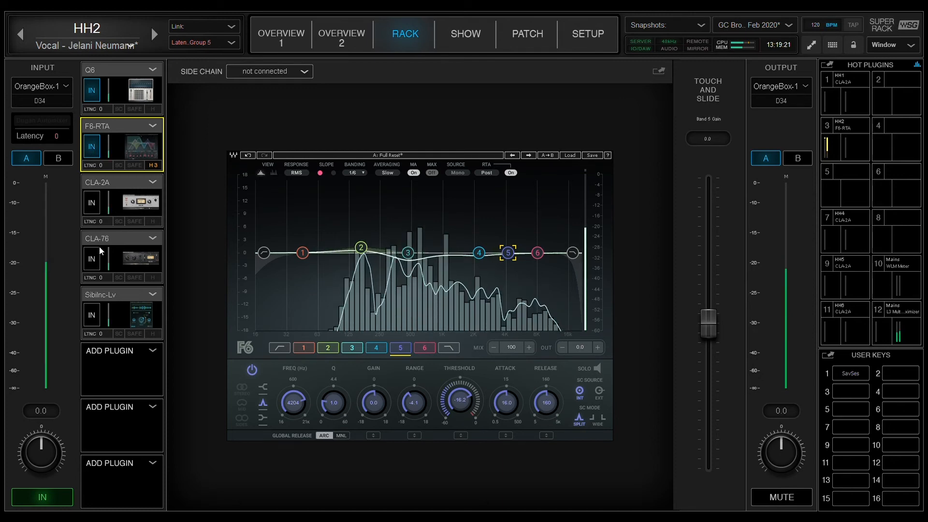
click(350, 348)
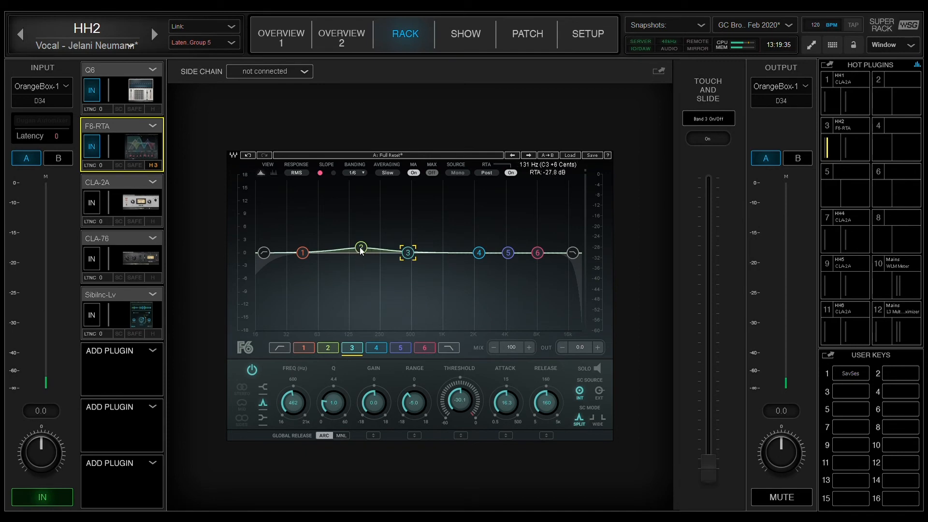
click(117, 71)
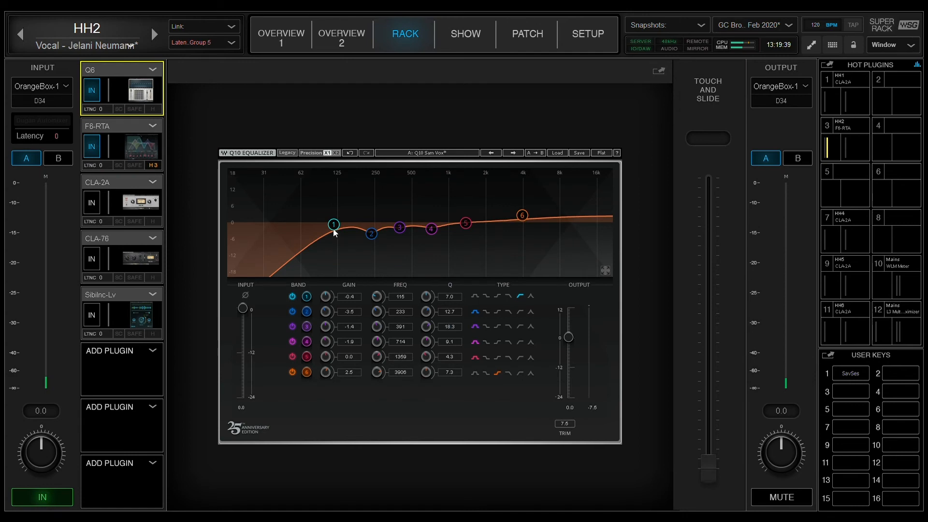
click(110, 124)
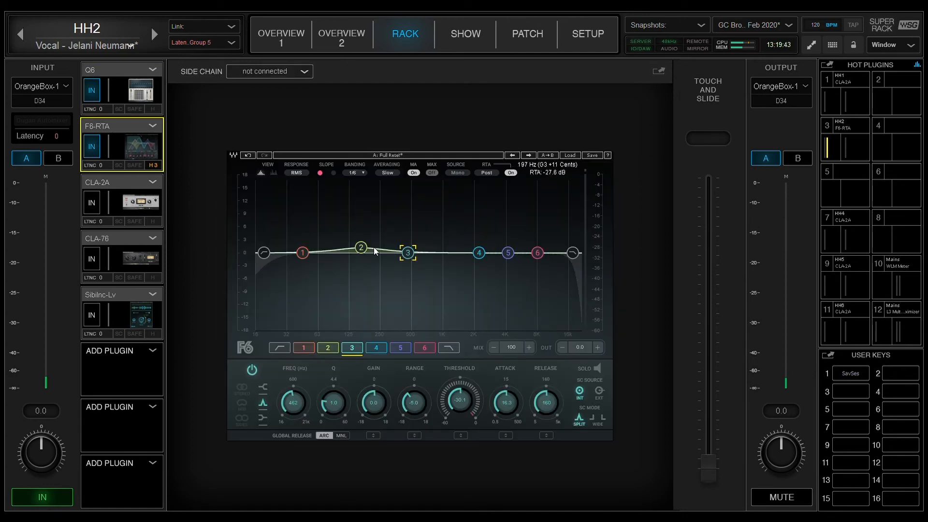
click(151, 106)
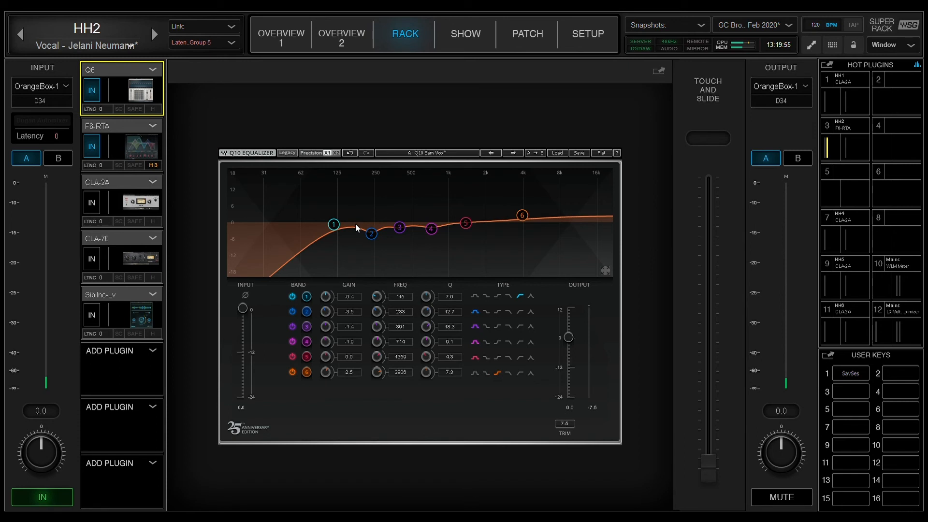
In the Q6, lower band 1 to 108 Hz and narrow band 2 to a Q of 14.9
drag(335, 225, 331, 224)
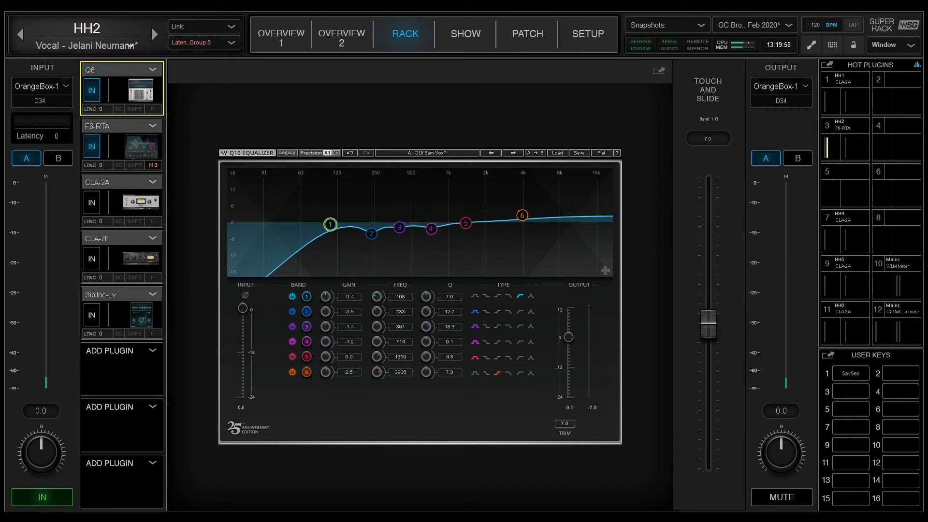
click(372, 235)
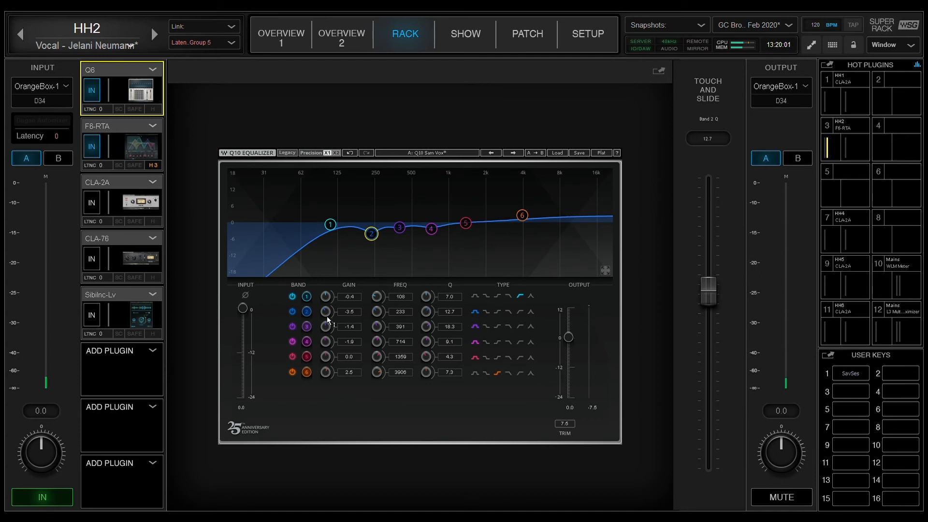
drag(426, 312, 426, 300)
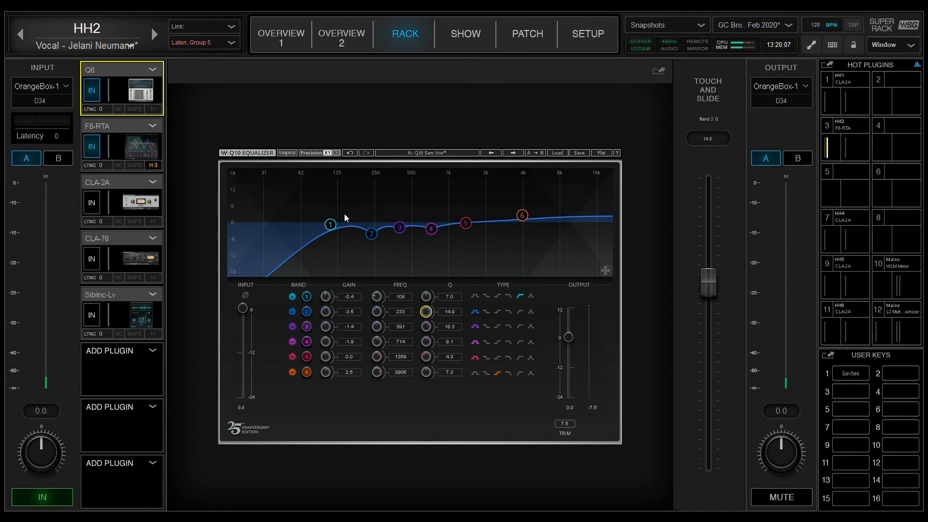
Return to the F6-RTA and set band 2's gain to 0 dB
click(122, 129)
click(360, 252)
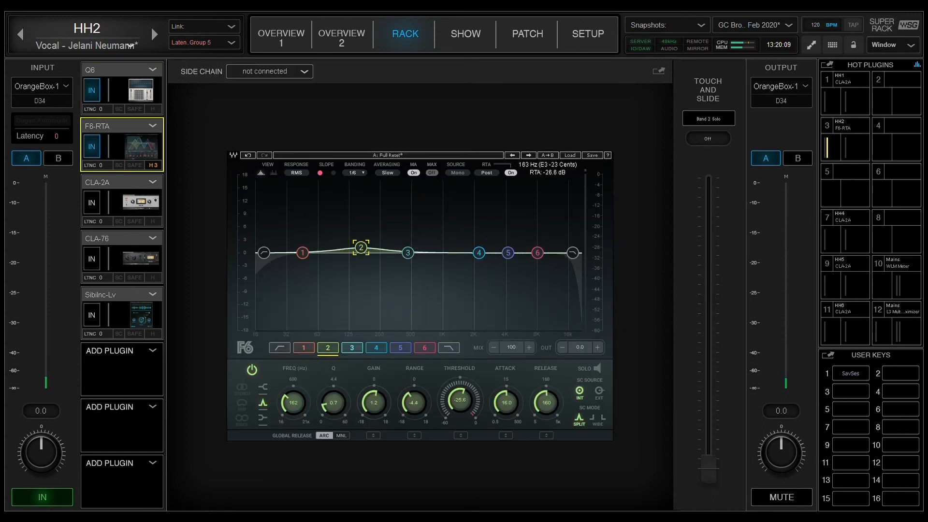
drag(361, 250, 361, 252)
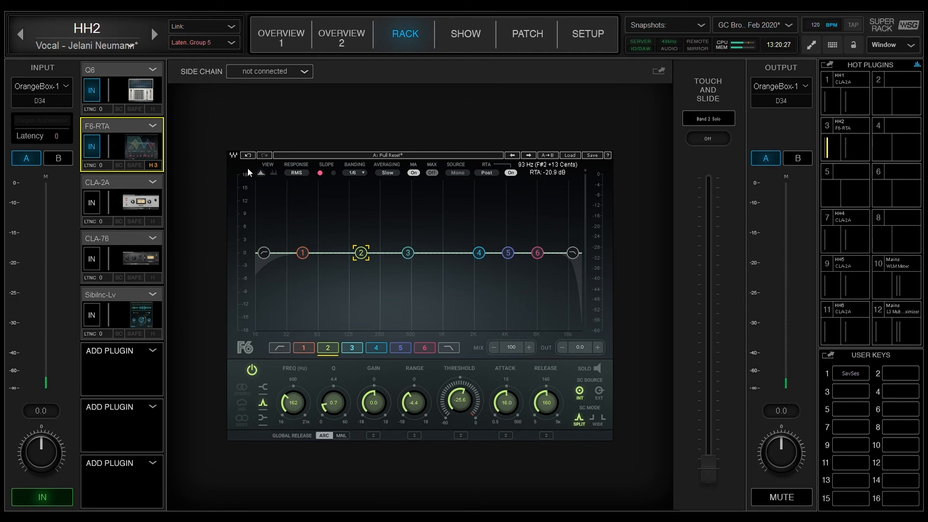
Switch back and forth between the Q6 and F6-RTA plugins to compare their curves
click(114, 69)
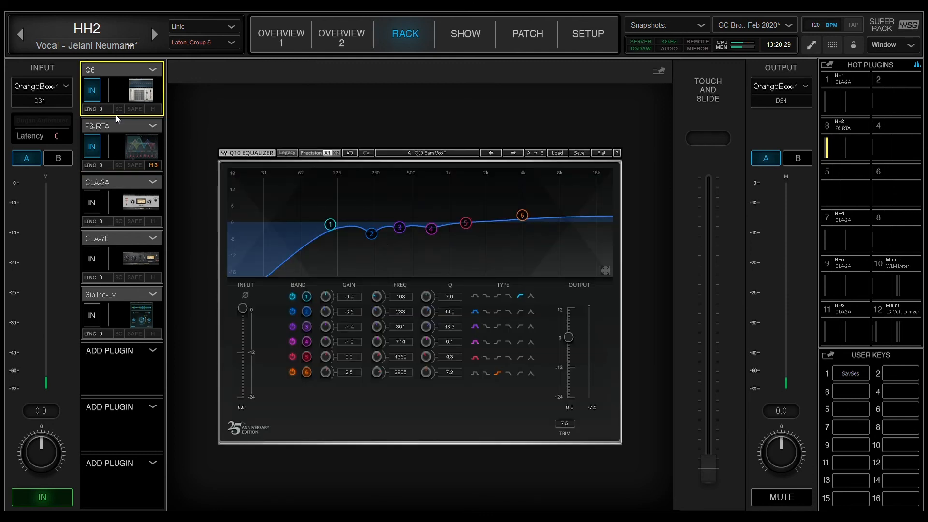
click(121, 134)
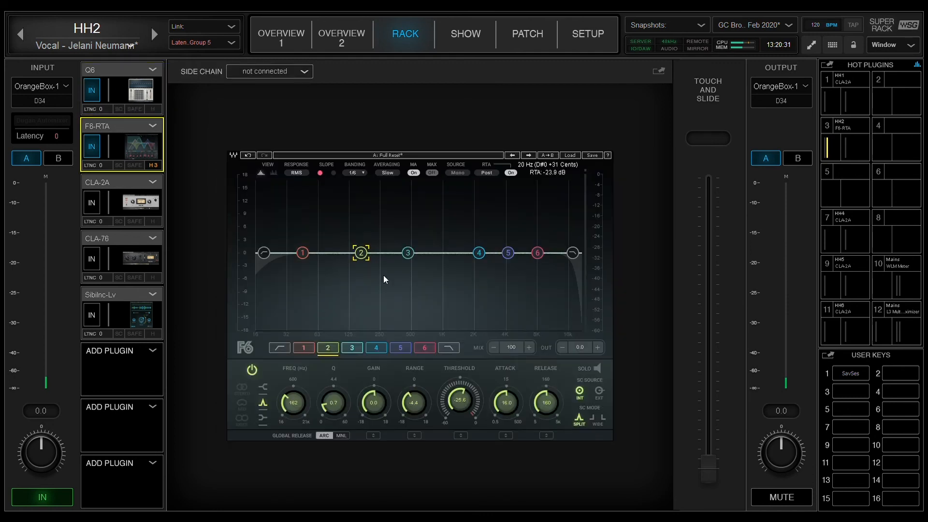
click(109, 70)
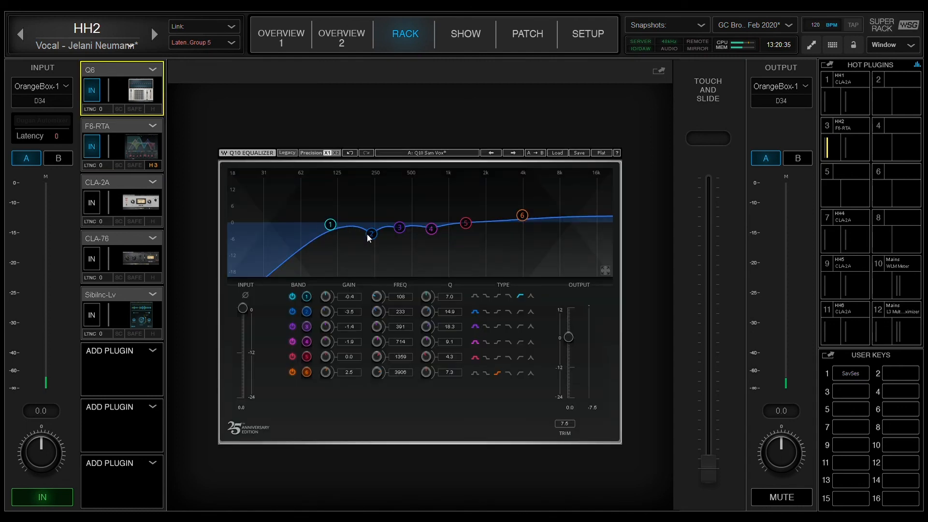
click(330, 224)
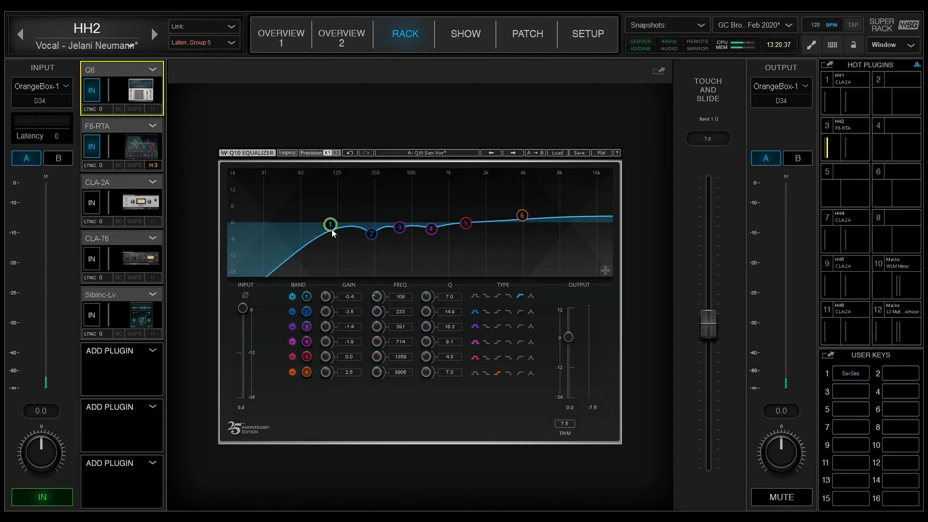
click(119, 133)
click(122, 95)
click(131, 155)
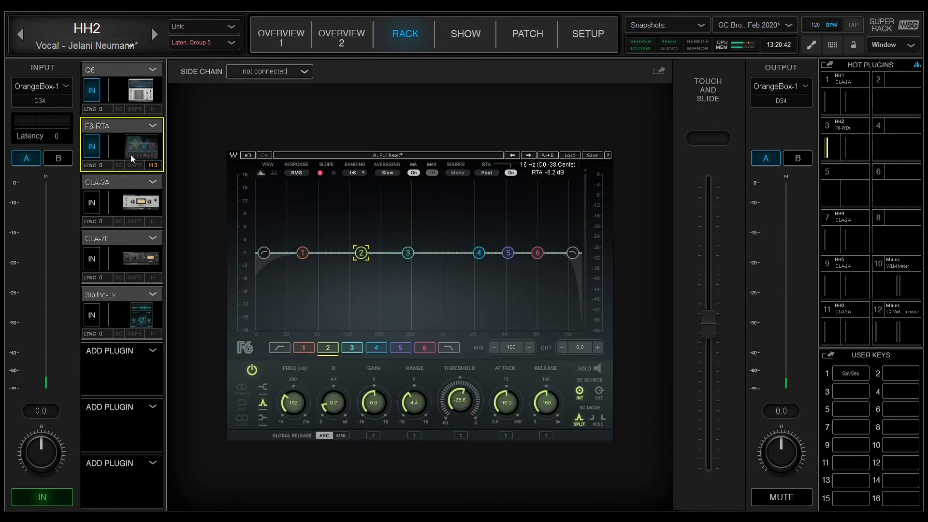
click(119, 87)
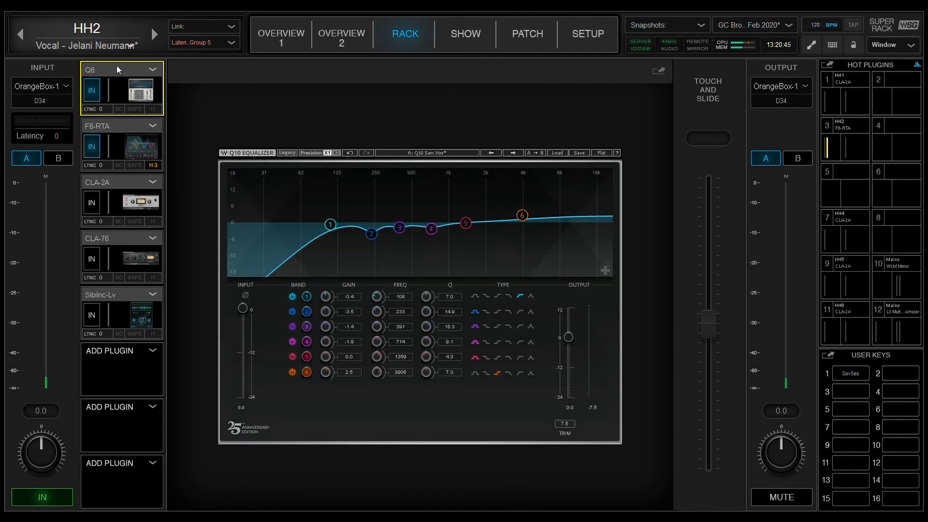
click(131, 132)
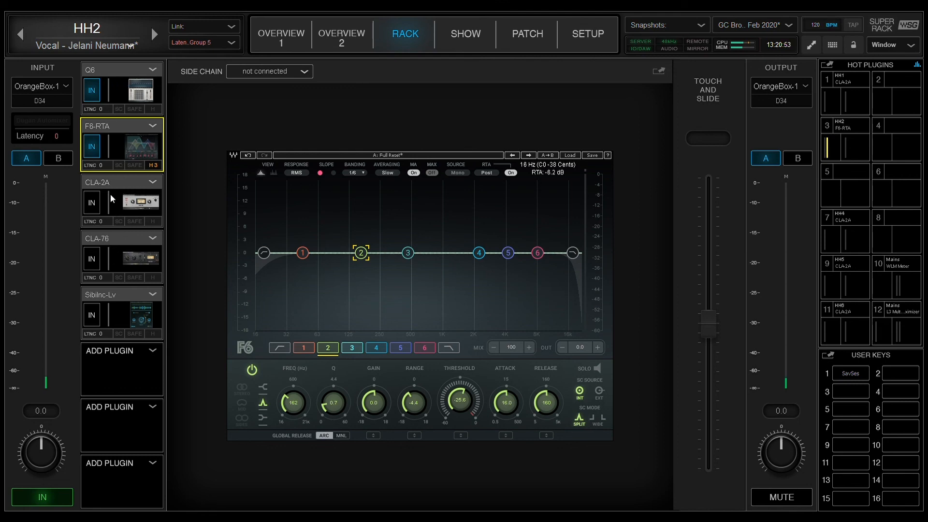
click(120, 72)
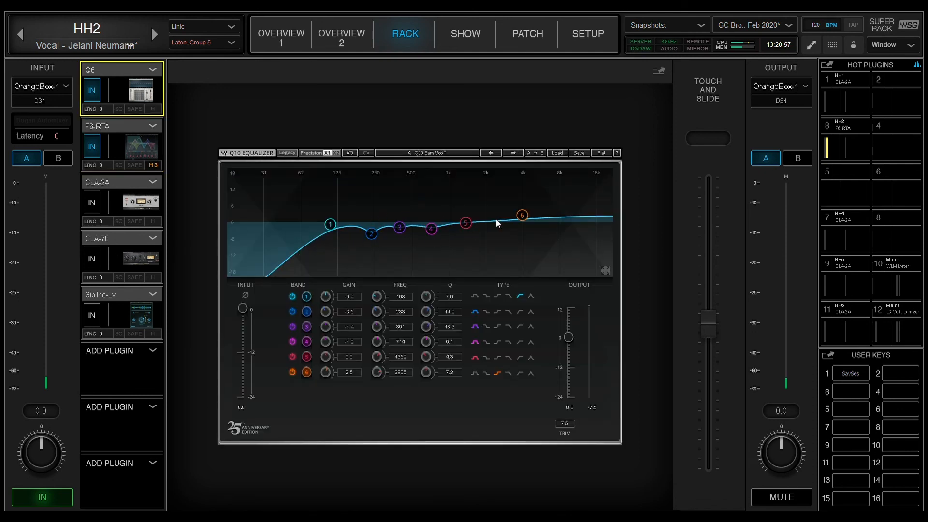
click(121, 123)
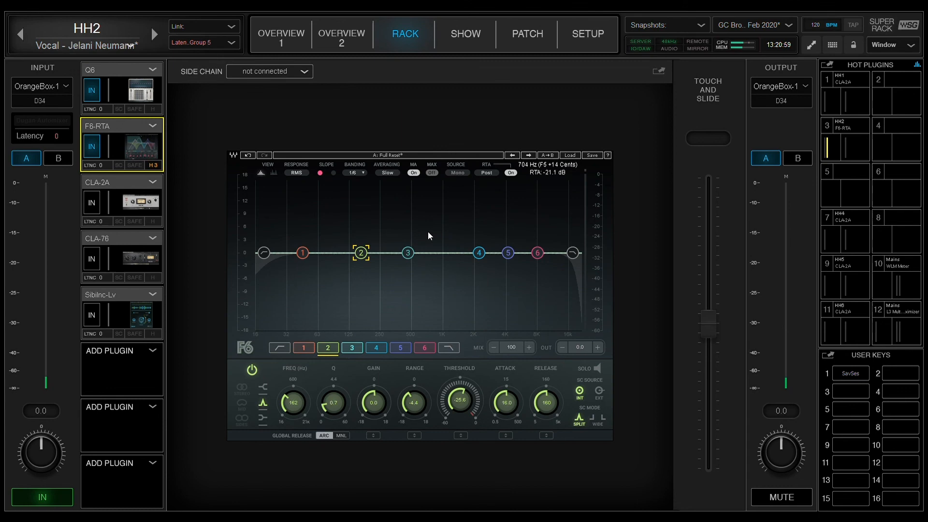